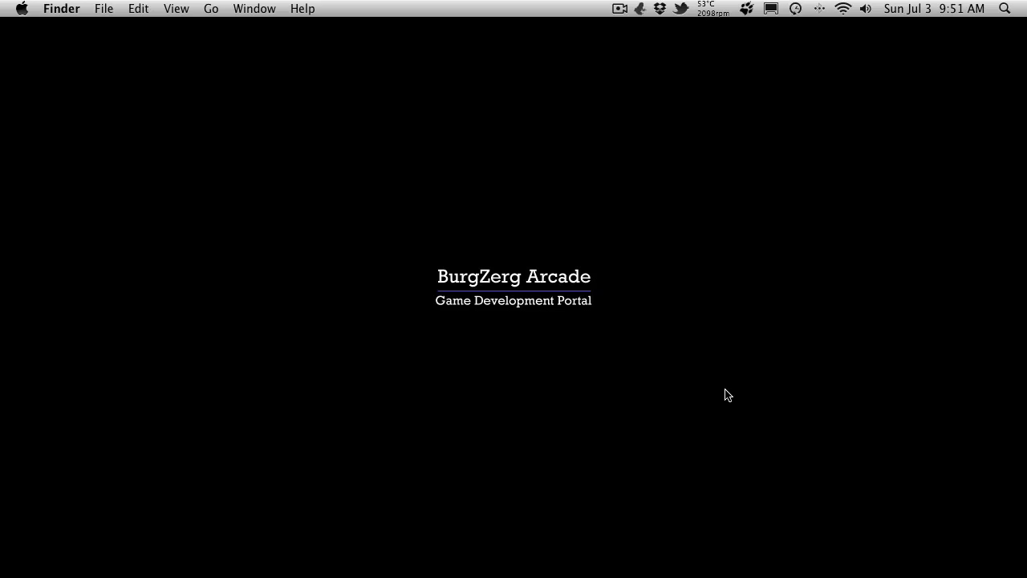
Bring the Unity editor forward and play the Character Customization scene.
{"action": "mouse_move", "coordinate": [505, 561]}
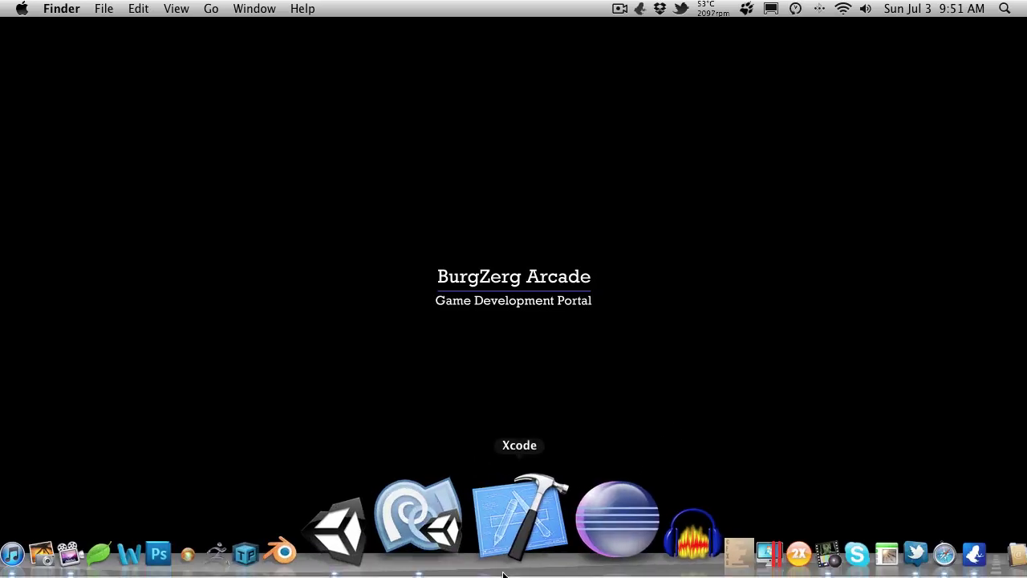
{"action": "left_click", "coordinate": [454, 535]}
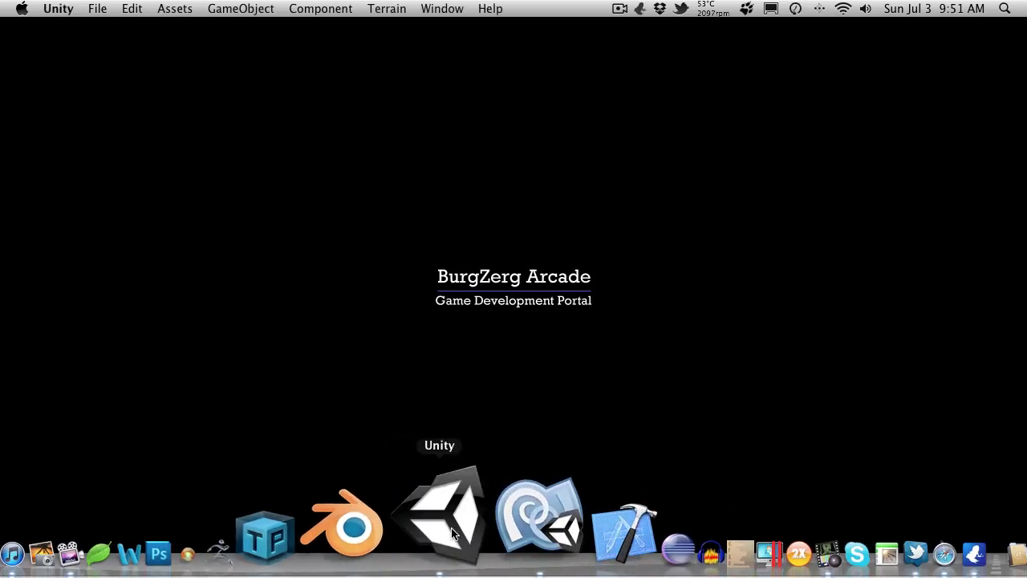
{"action": "left_click", "coordinate": [454, 529]}
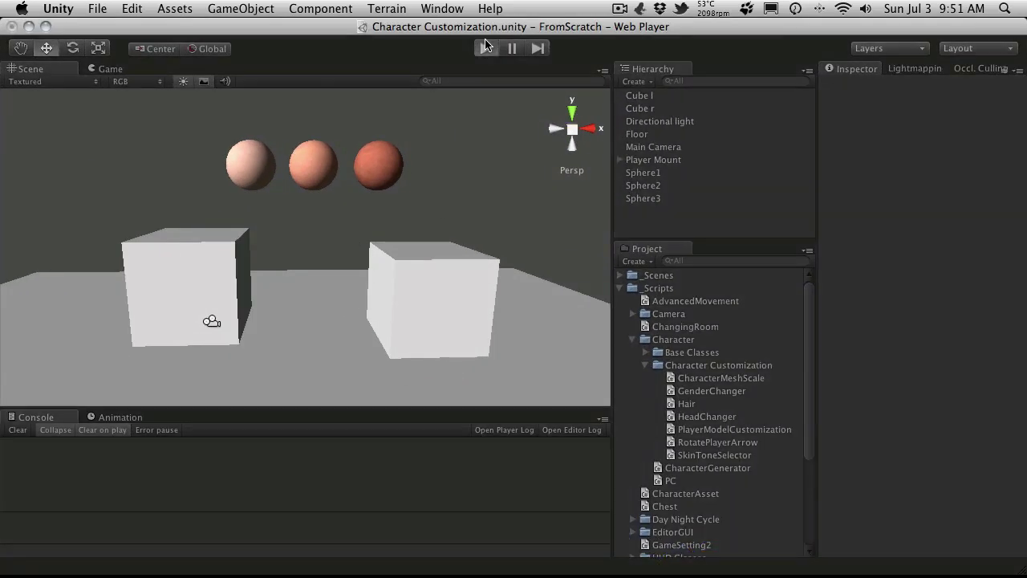
{"action": "left_click", "coordinate": [485, 46]}
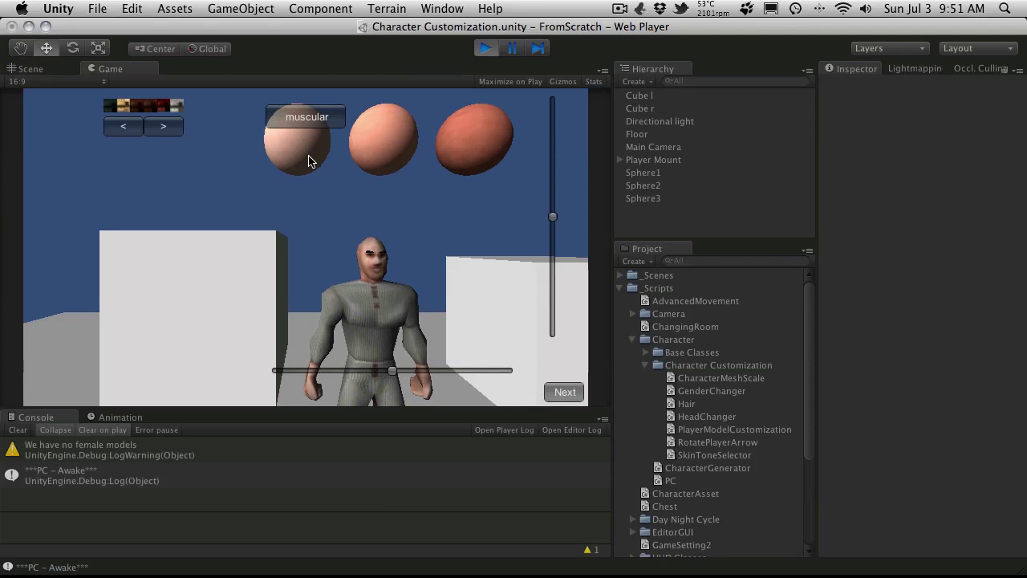
Widen the character's build, change its height and turn it sideways.
{"action": "mouse_move", "coordinate": [391, 370]}
{"action": "left_mouse_down"}
{"action": "mouse_move", "coordinate": [525, 375]}
{"action": "mouse_move", "coordinate": [236, 350]}
{"action": "mouse_move", "coordinate": [401, 370]}
{"action": "left_mouse_up"}
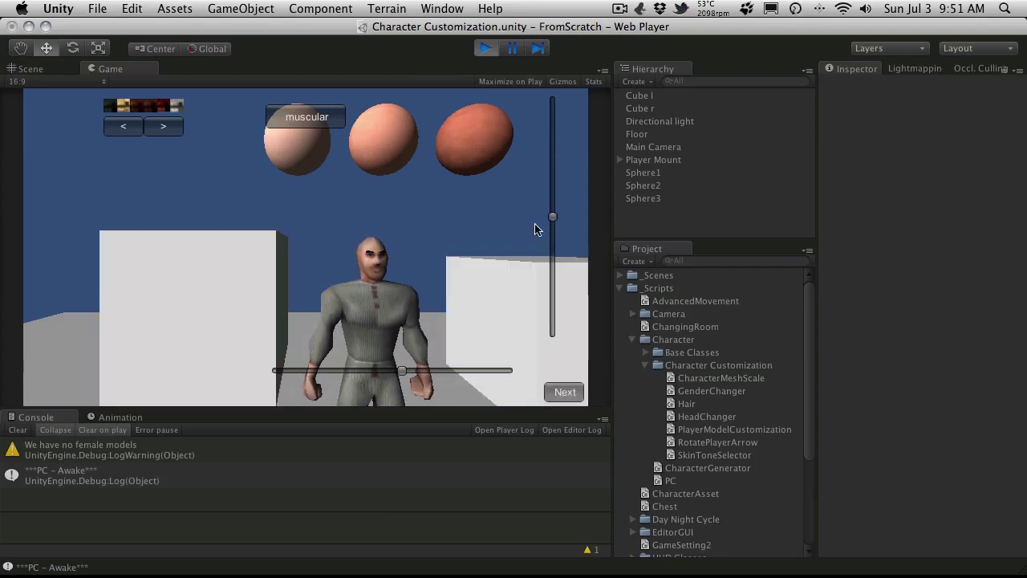
{"action": "left_click_drag", "start_coordinate": [552, 216], "coordinate": [551, 184]}
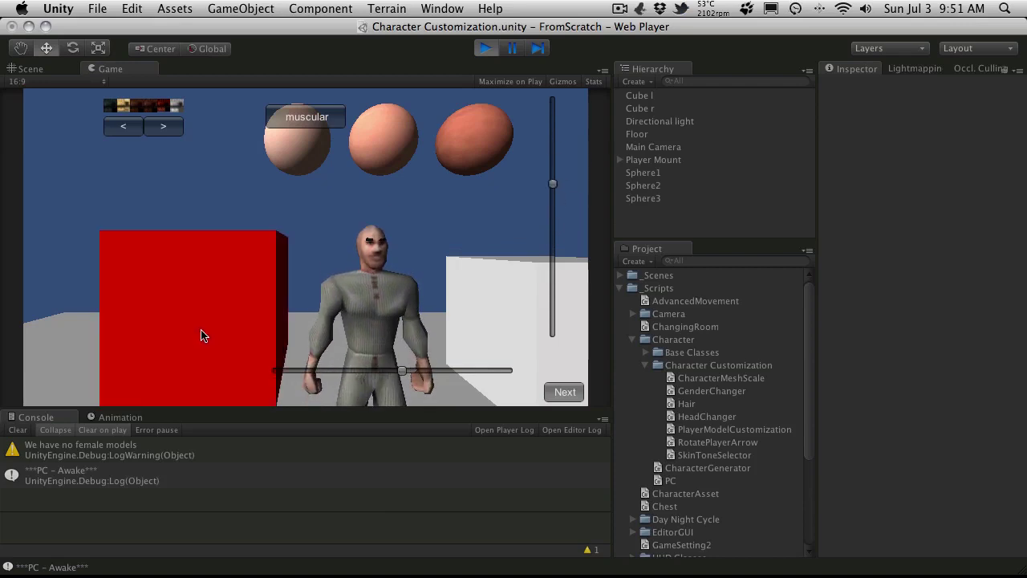
{"action": "left_click_drag", "start_coordinate": [397, 370], "coordinate": [431, 367]}
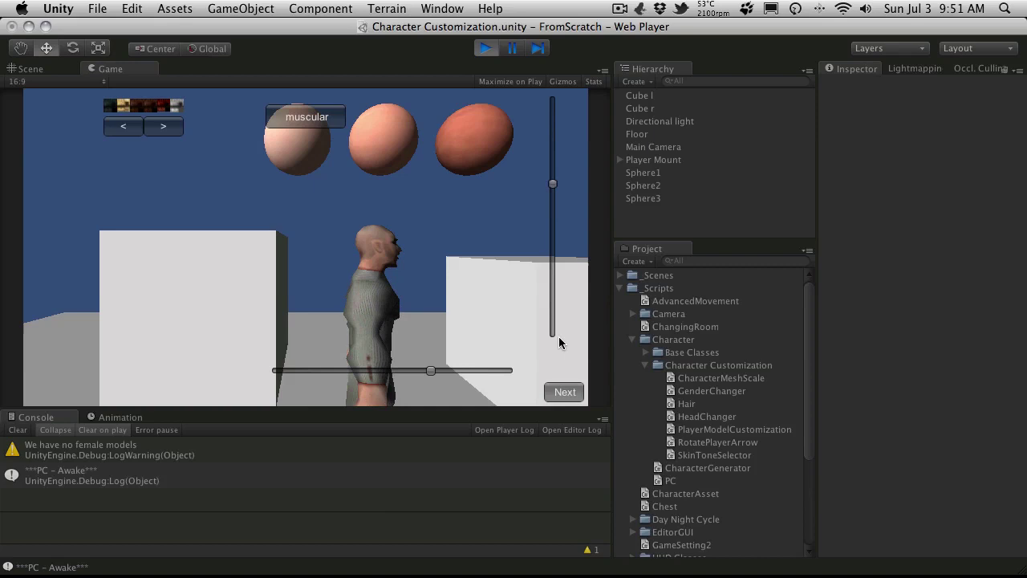
{"action": "left_click", "coordinate": [493, 323]}
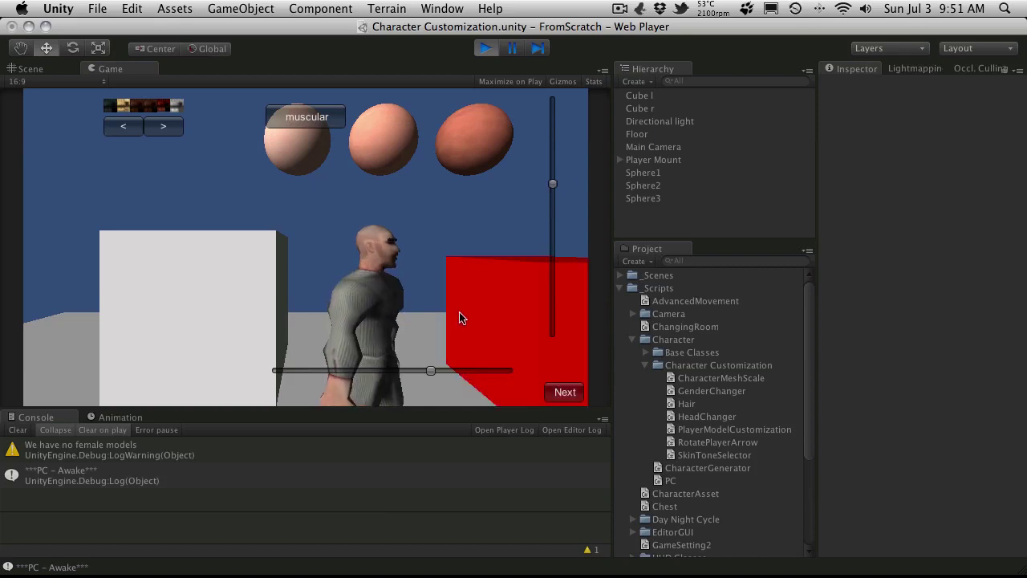
Cycle through the hair styles, ending on short black hair.
{"action": "left_click", "coordinate": [162, 126]}
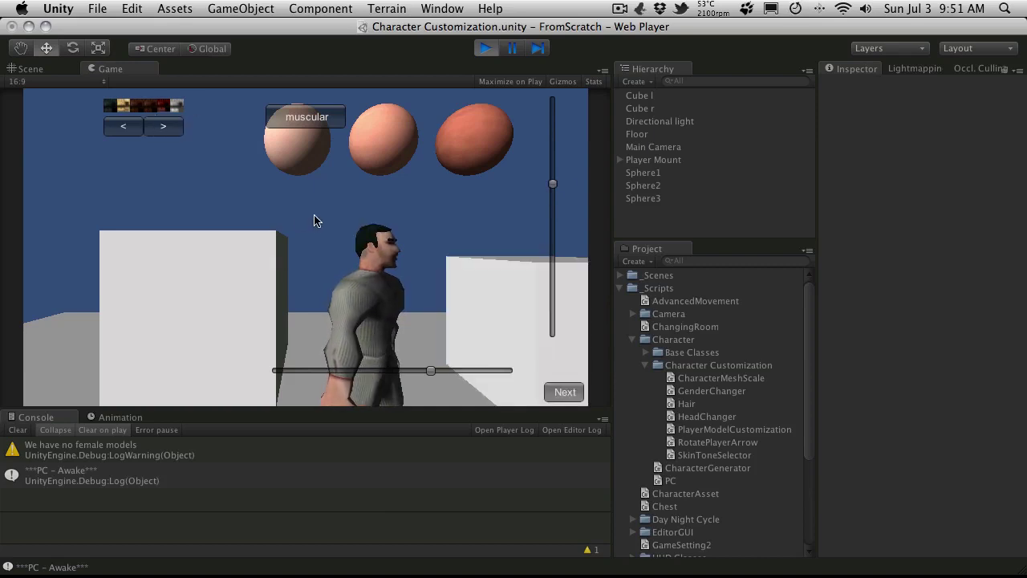
{"action": "left_click", "coordinate": [127, 127]}
{"action": "left_click", "coordinate": [164, 128]}
{"action": "left_click", "coordinate": [165, 130]}
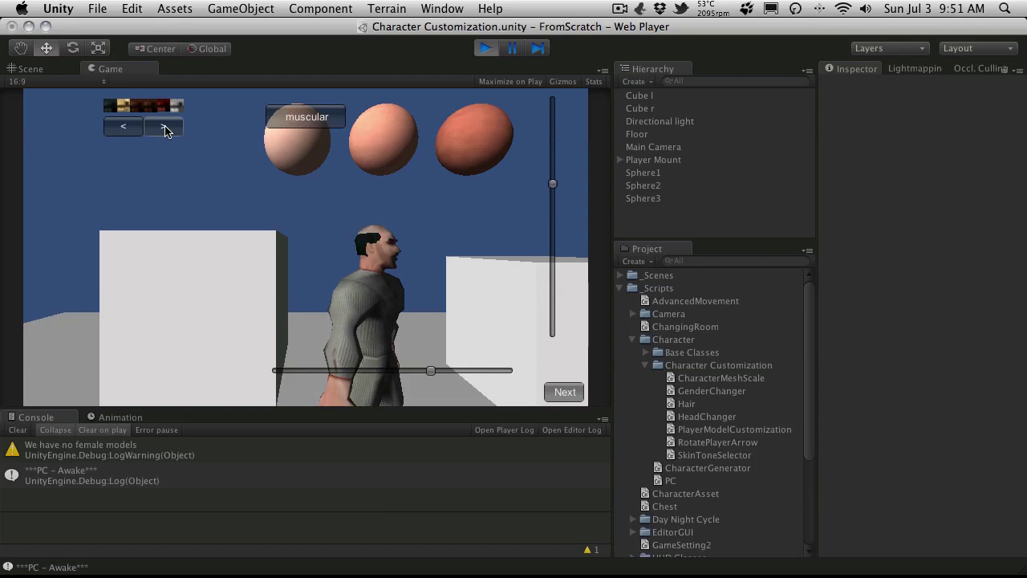
{"action": "left_click", "coordinate": [165, 130]}
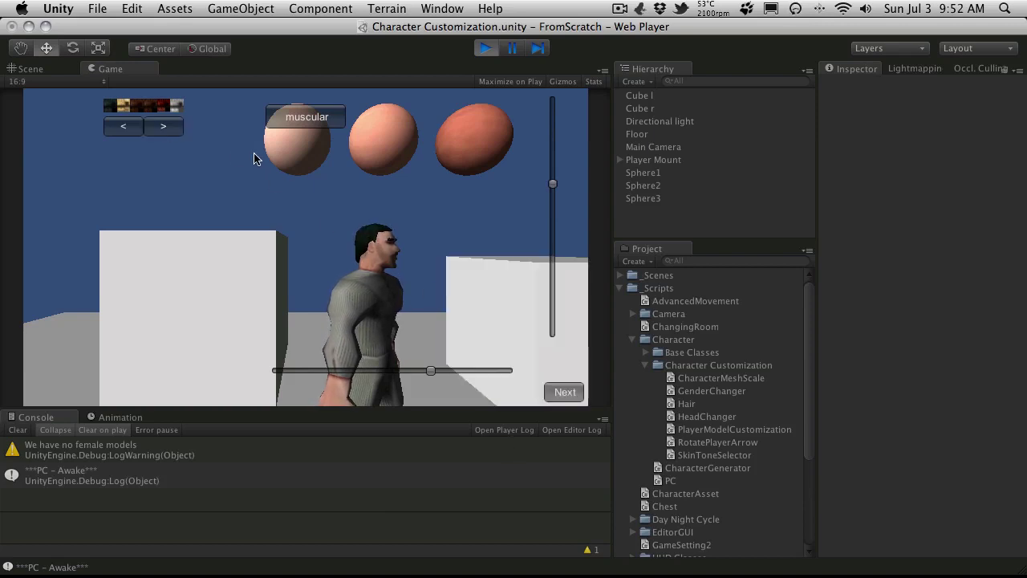
{"action": "left_click", "coordinate": [164, 127]}
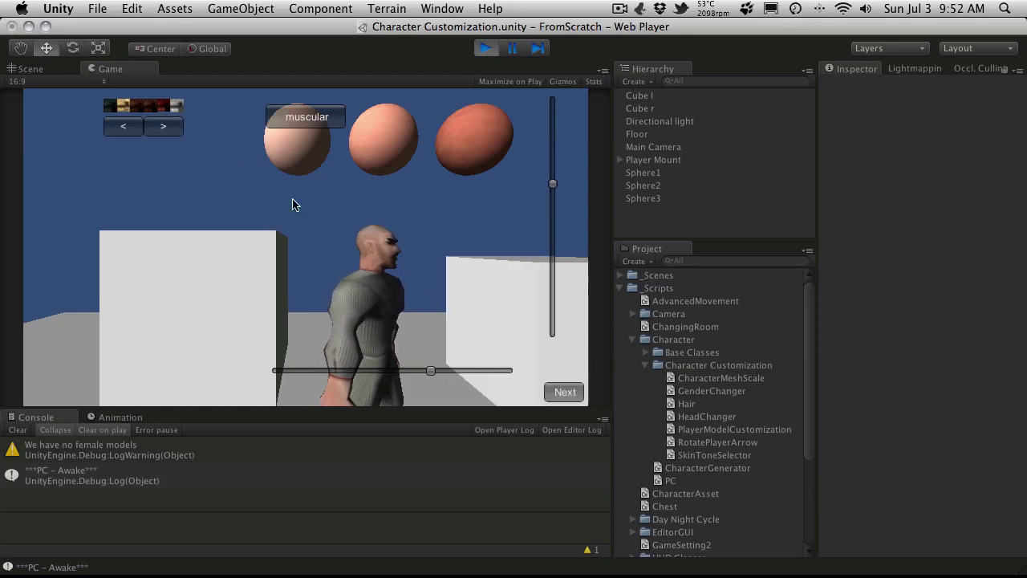
{"action": "left_click", "coordinate": [163, 125]}
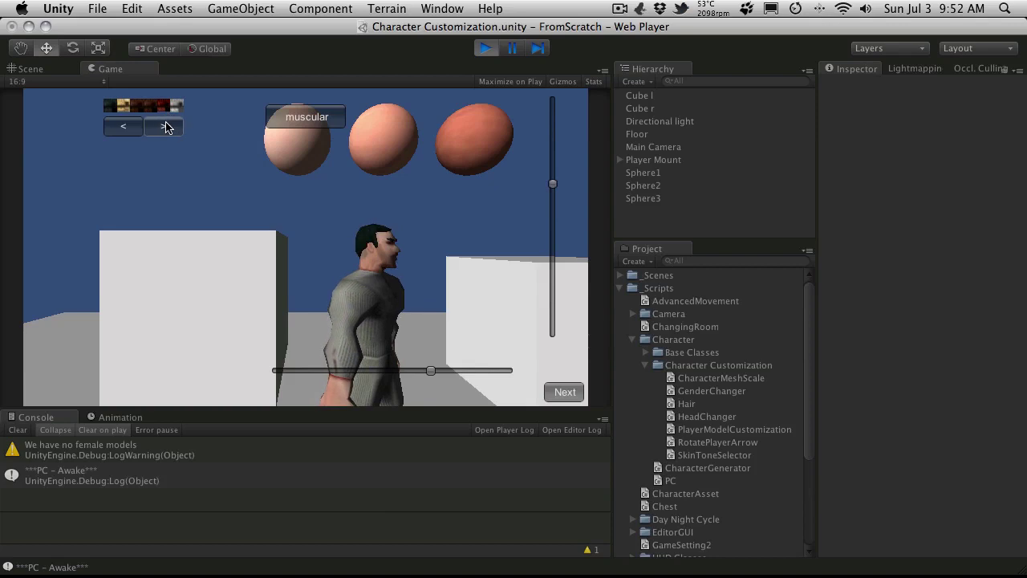
Make the hair blond, step back one hair style, and pick the lightest skin tone.
{"action": "left_click", "coordinate": [124, 110]}
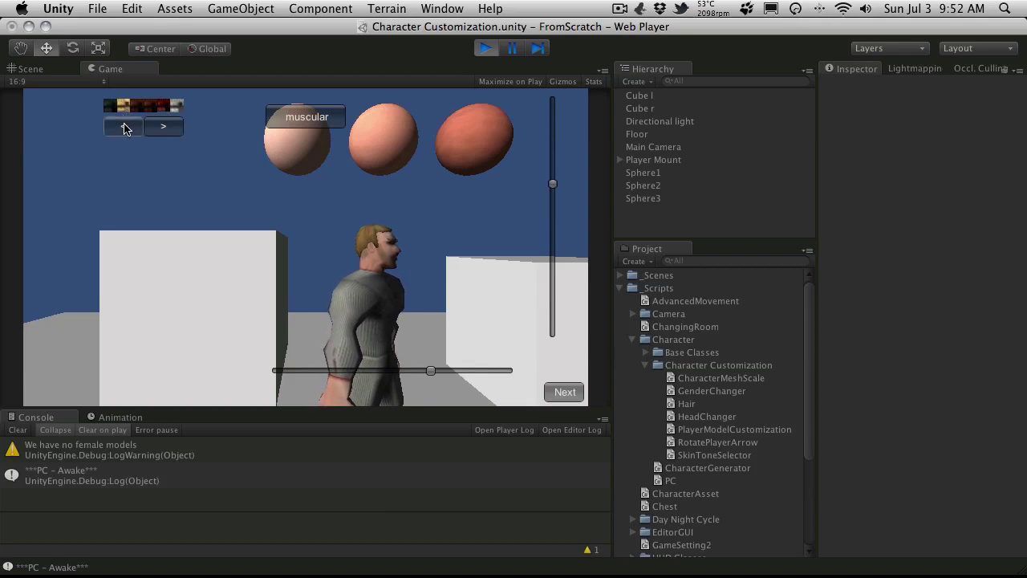
{"action": "left_click", "coordinate": [124, 127]}
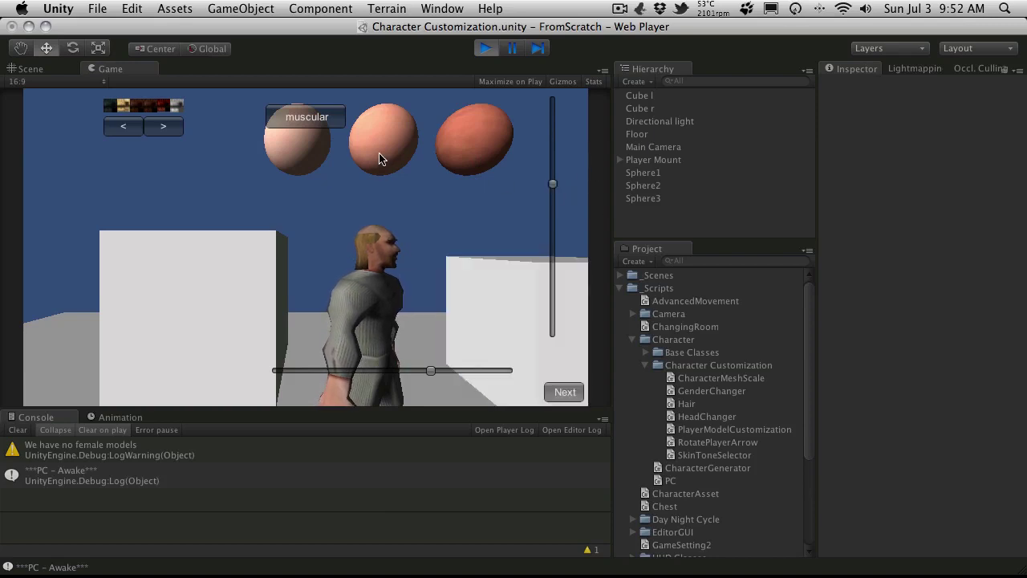
{"action": "left_click", "coordinate": [281, 136]}
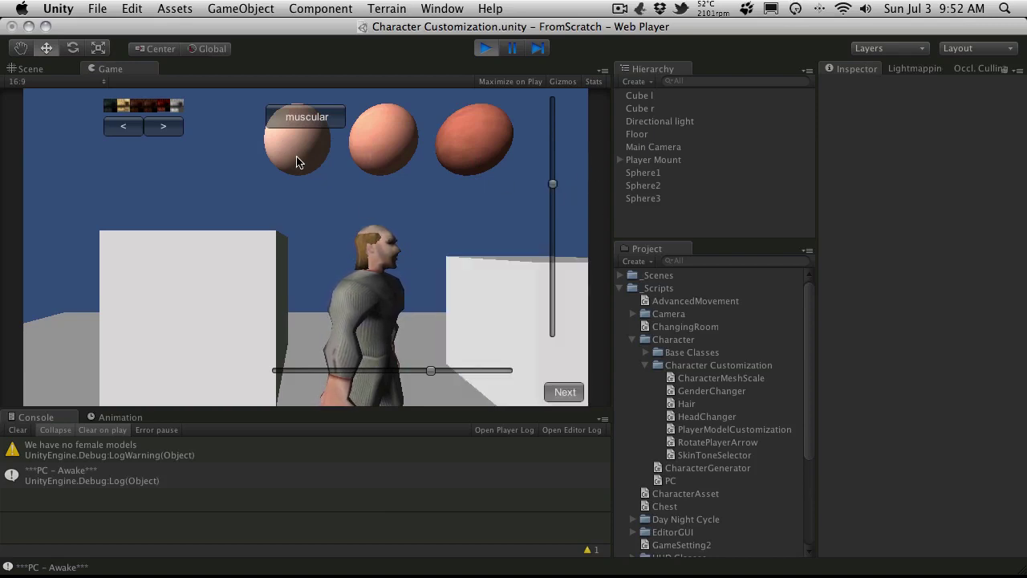
Stop the game and expand Resources in the Project panel toward the male face textures.
{"action": "left_click", "coordinate": [485, 49]}
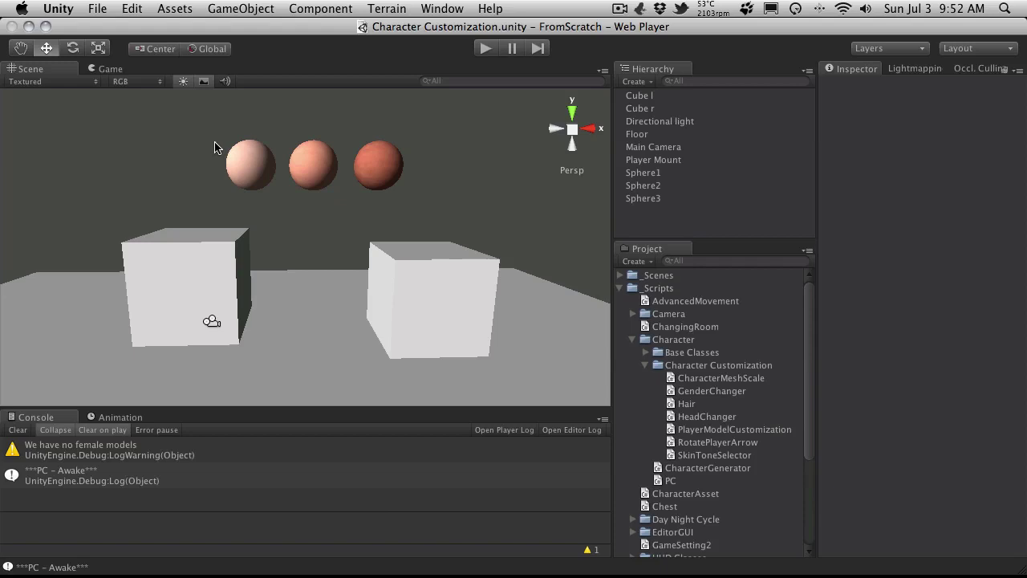
{"action": "scroll", "coordinate": [658, 385], "scroll_direction": "down", "scroll_amount": 5}
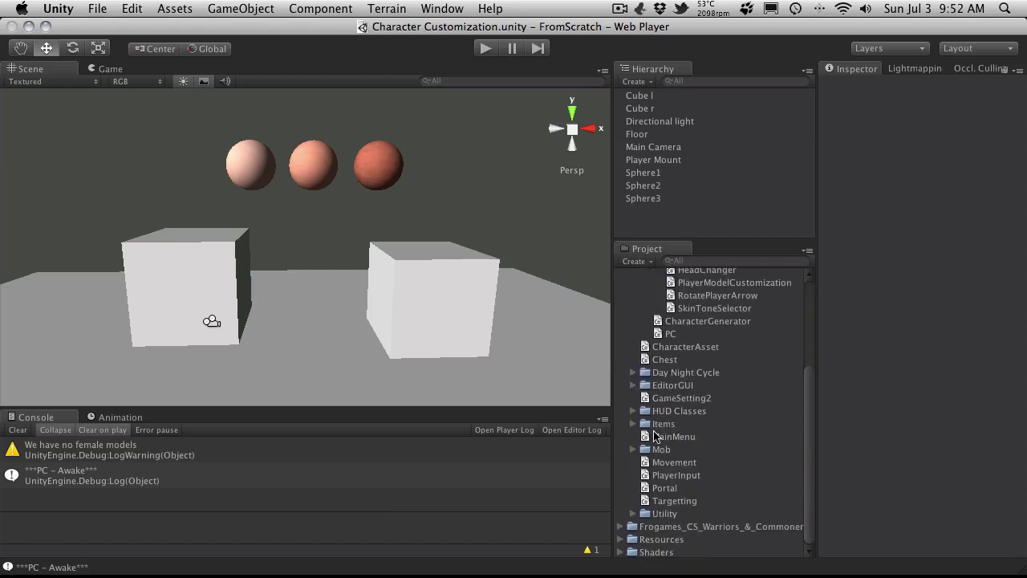
{"action": "left_click", "coordinate": [619, 539]}
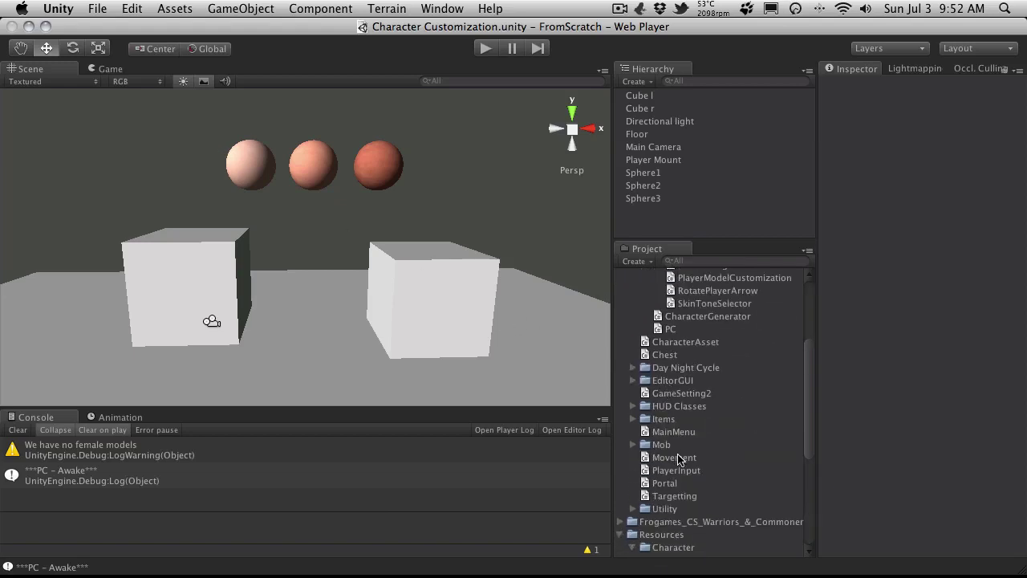
{"action": "scroll", "coordinate": [682, 449], "scroll_direction": "down", "scroll_amount": 7}
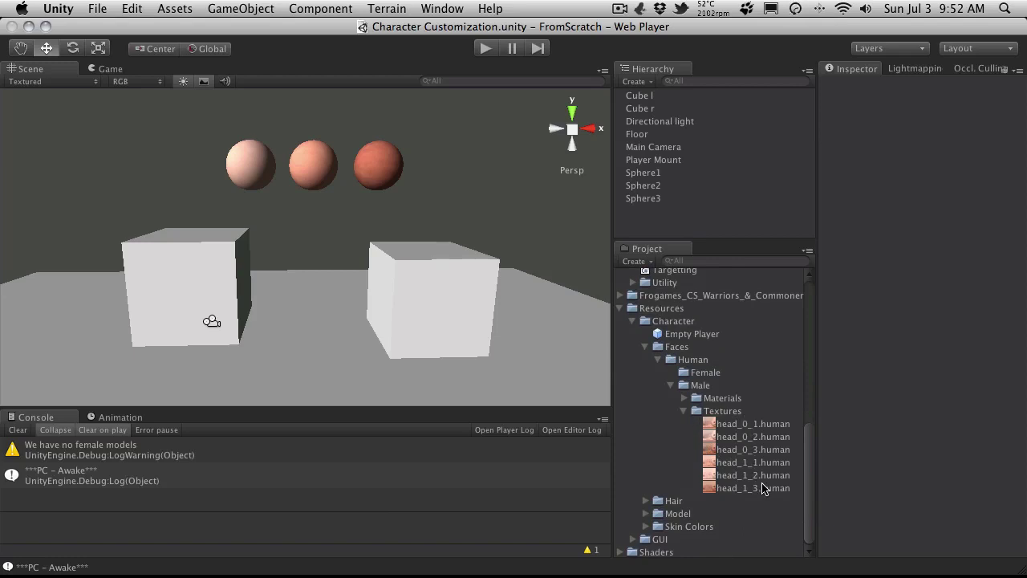
{"action": "scroll", "coordinate": [762, 488], "scroll_direction": "up", "scroll_amount": 7}
{"action": "scroll", "coordinate": [764, 488], "scroll_direction": "down", "scroll_amount": 7}
{"action": "scroll", "coordinate": [770, 489], "scroll_direction": "up", "scroll_amount": 7}
{"action": "scroll", "coordinate": [770, 489], "scroll_direction": "down", "scroll_amount": 7}
{"action": "scroll", "coordinate": [769, 490], "scroll_direction": "up", "scroll_amount": 7}
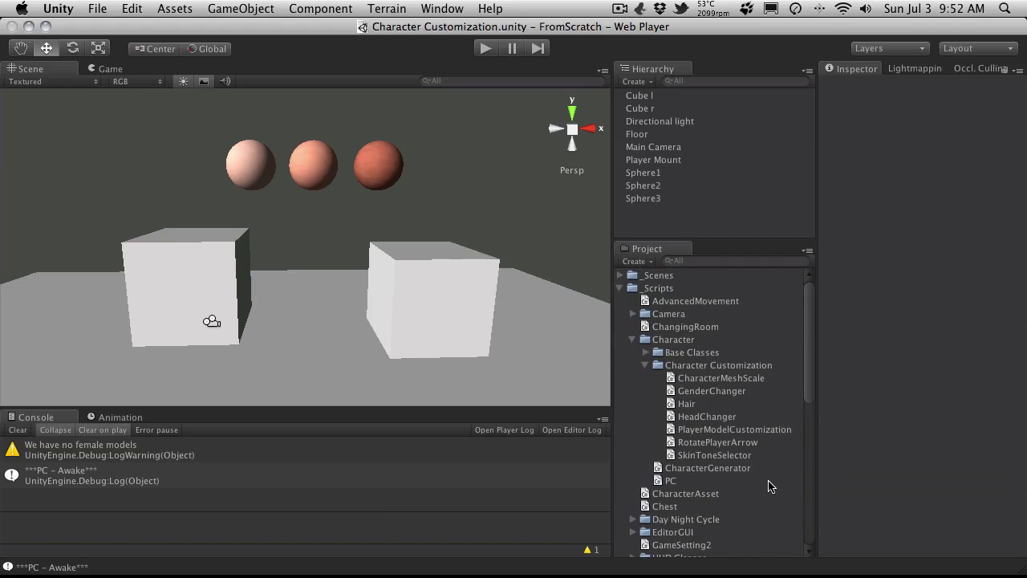
{"action": "scroll", "coordinate": [768, 488], "scroll_direction": "down", "scroll_amount": 7}
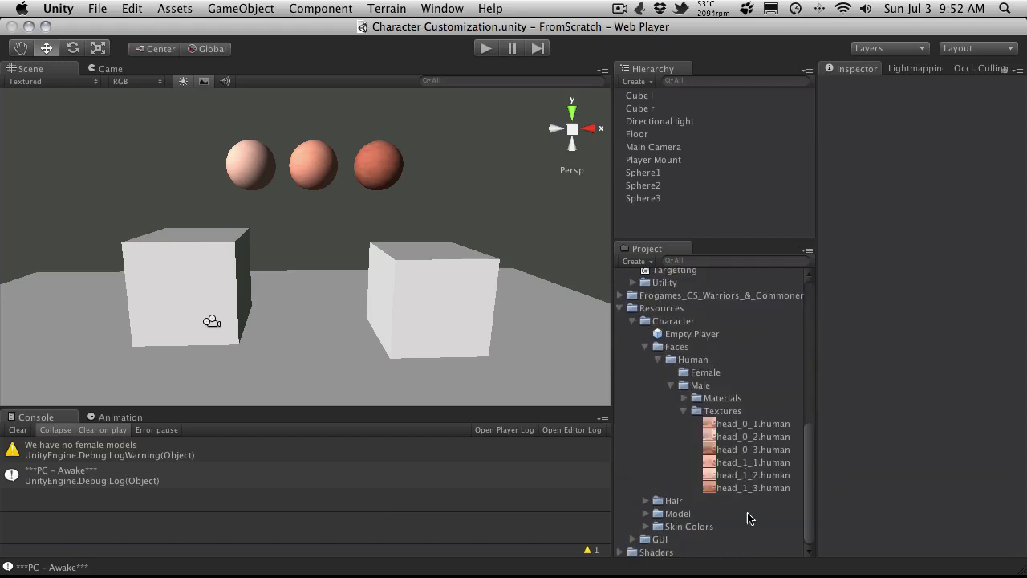
{"action": "scroll", "coordinate": [686, 289], "scroll_direction": "up", "scroll_amount": 7}
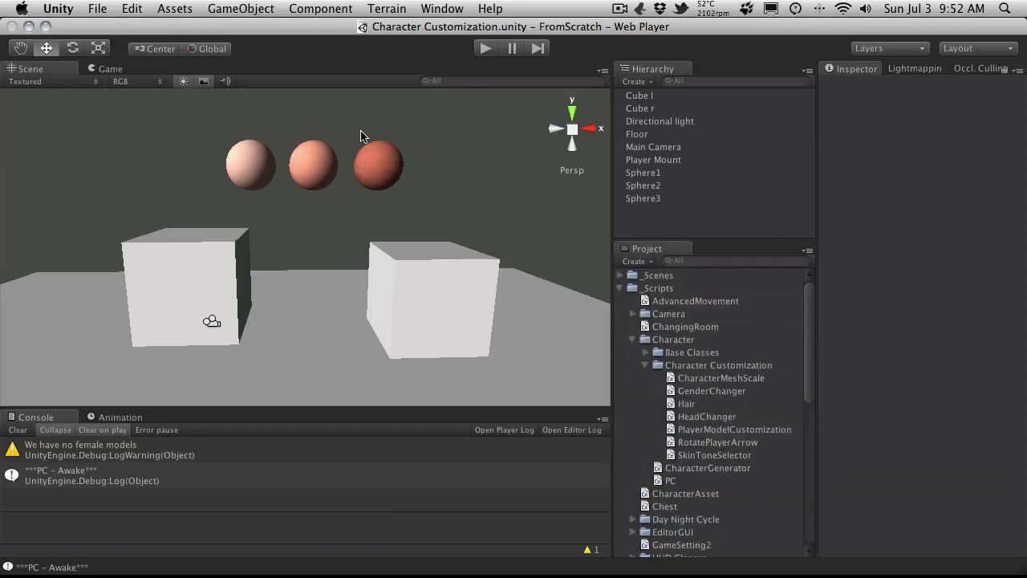
Add a Cylinder and move it over the left cube to X −1.188, Y 1.724.
{"action": "left_click", "coordinate": [250, 7]}
{"action": "mouse_move", "coordinate": [277, 43]}
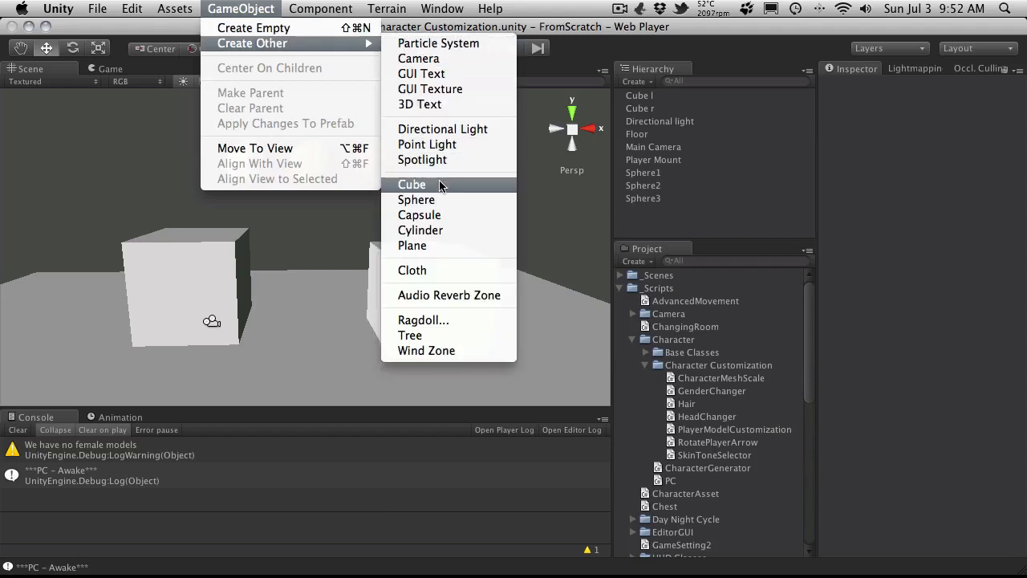
{"action": "left_click", "coordinate": [445, 233]}
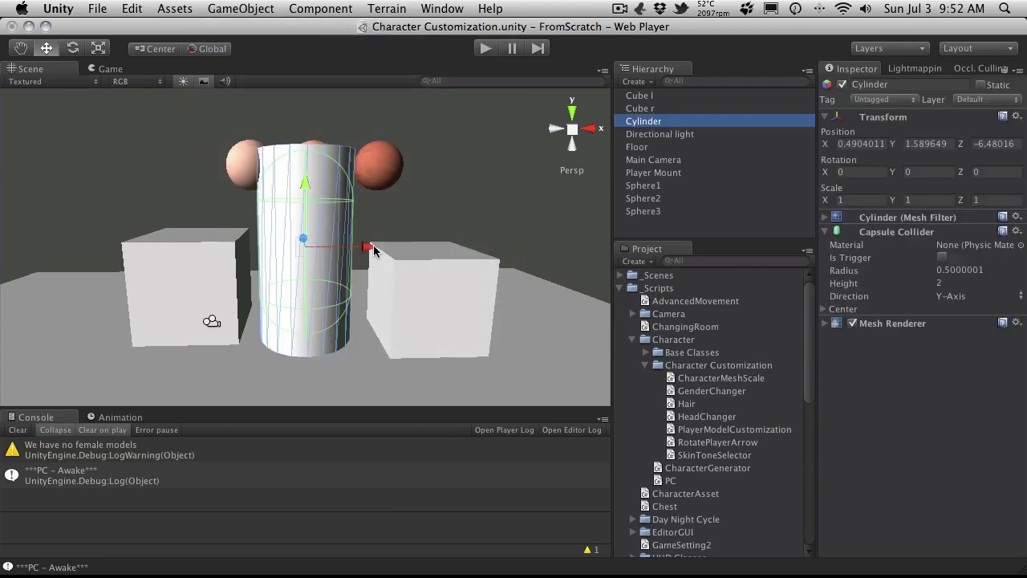
{"action": "left_click_drag", "start_coordinate": [373, 250], "coordinate": [216, 224]}
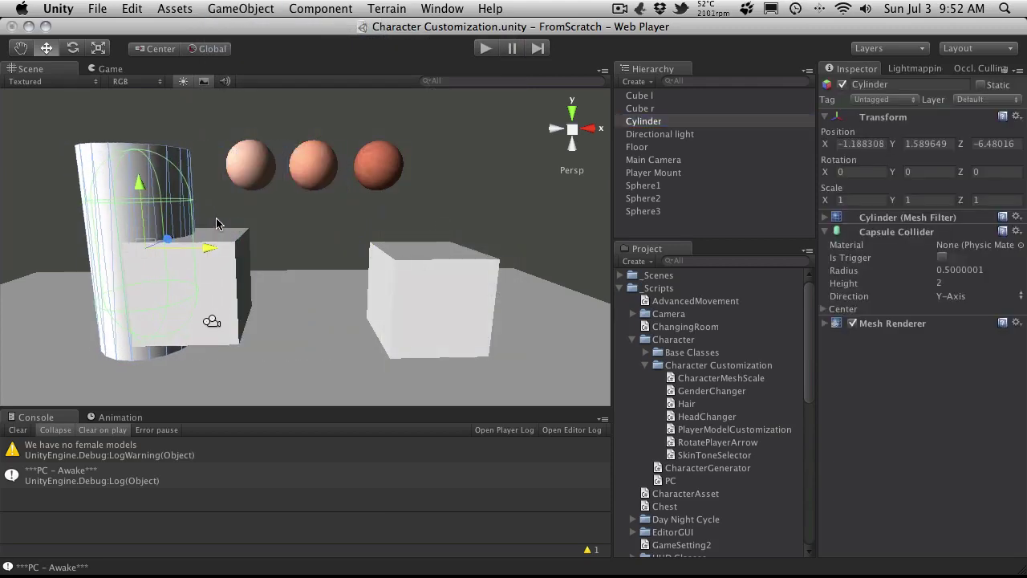
{"action": "left_click_drag", "start_coordinate": [137, 183], "coordinate": [138, 167]}
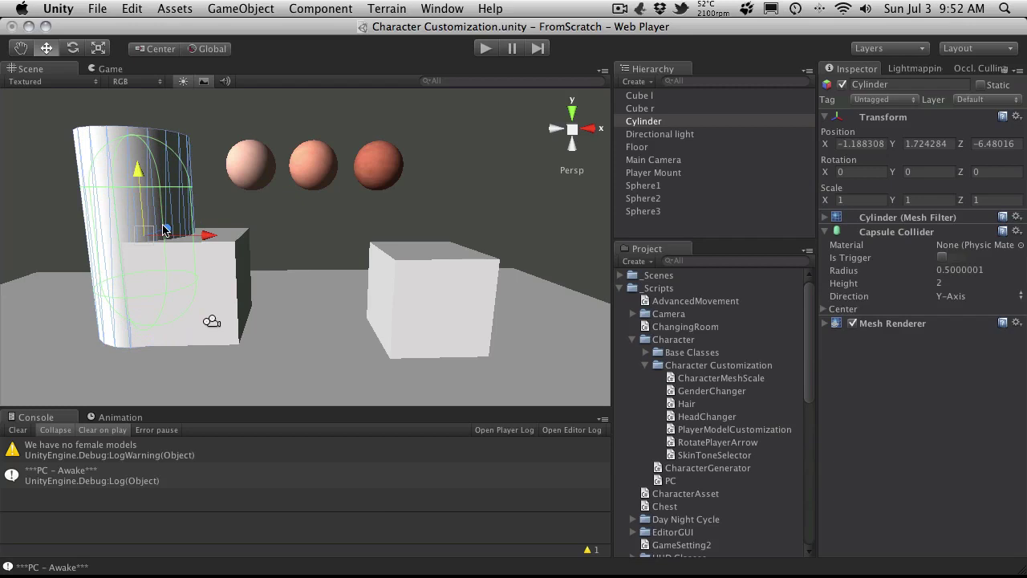
Nudge the cylinder to Z -6.300094, then briefly play-test the scene and stop.
{"action": "left_click_drag", "start_coordinate": [165, 229], "coordinate": [173, 226]}
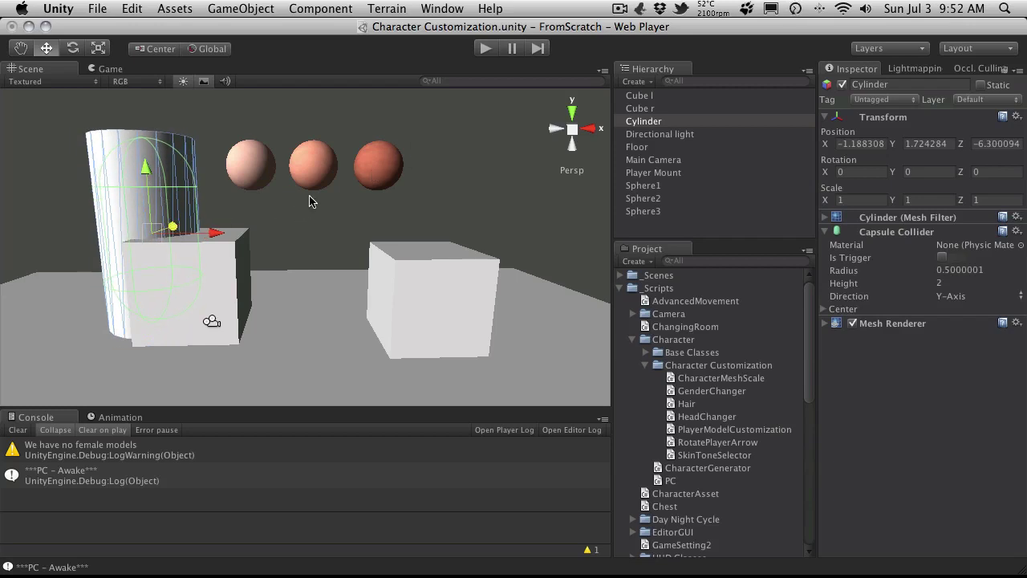
{"action": "left_click", "coordinate": [485, 49]}
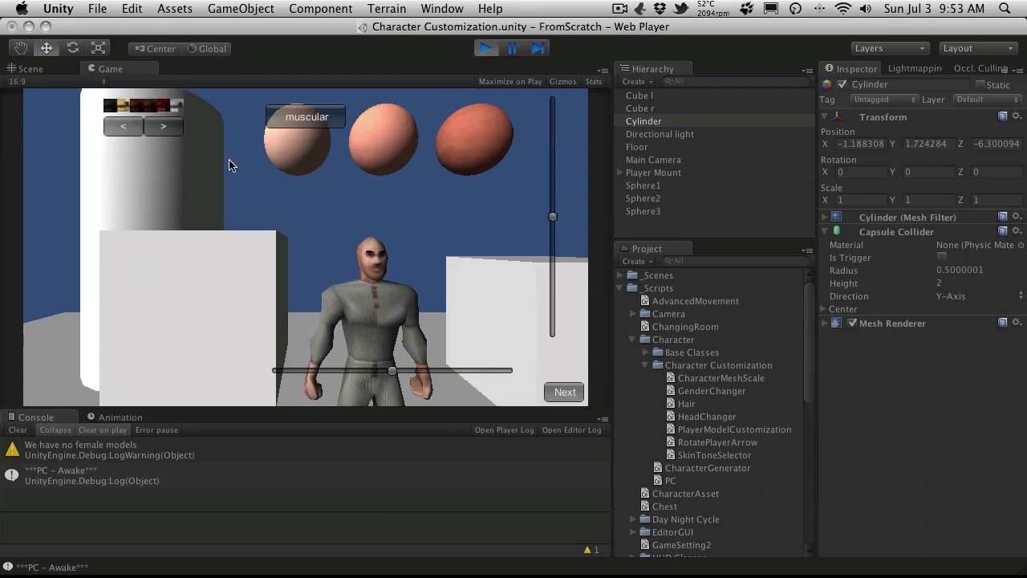
{"action": "left_click", "coordinate": [487, 49]}
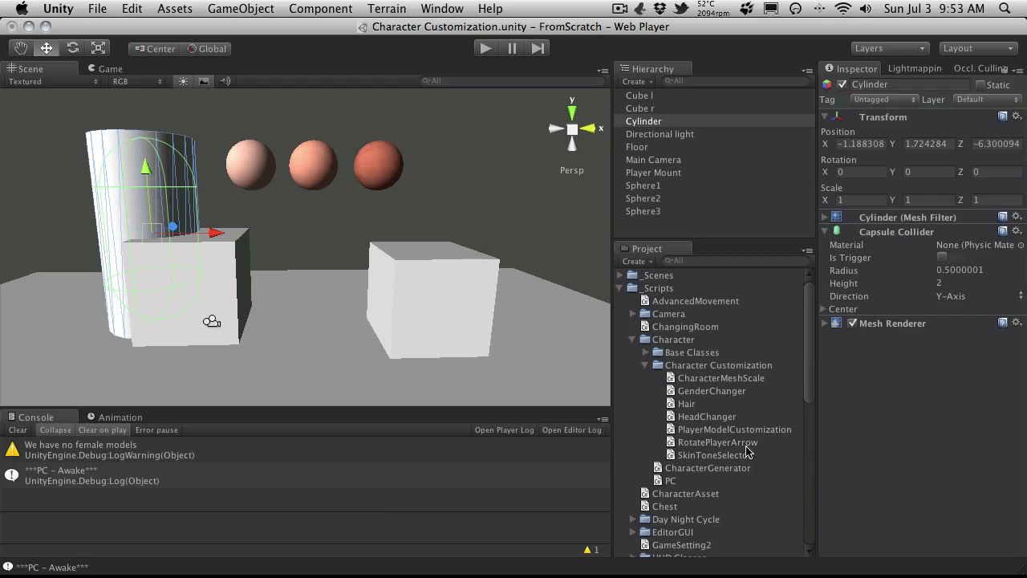
Select the Cylinder and drop the HeadChanger script onto its Inspector as a component.
{"action": "left_click", "coordinate": [687, 404]}
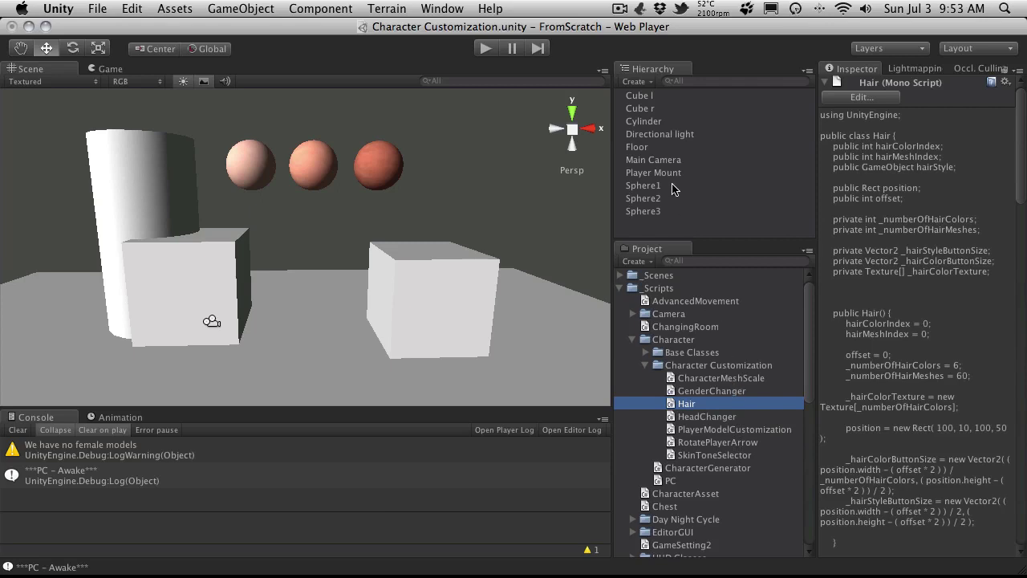
{"action": "left_click", "coordinate": [657, 122]}
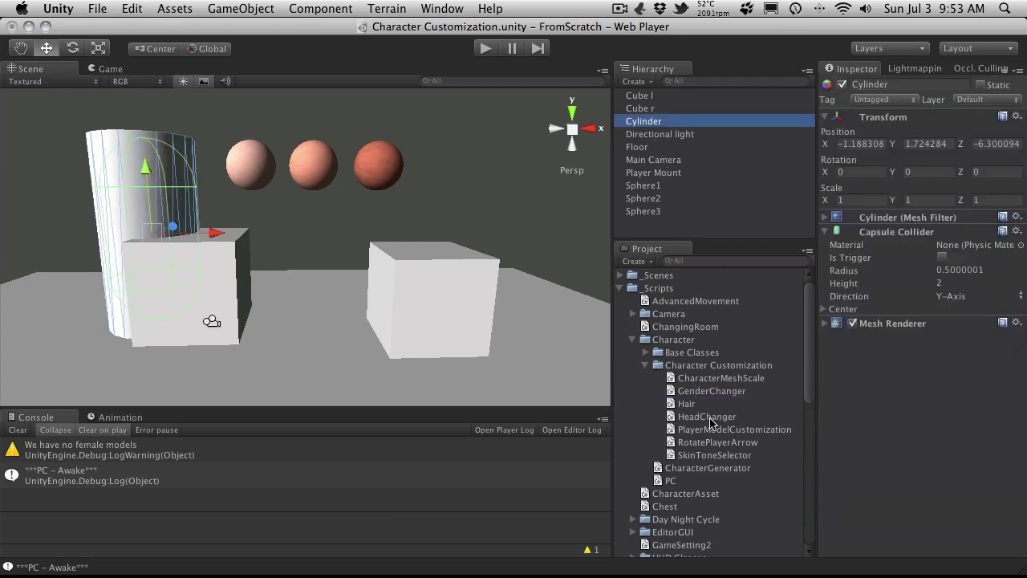
{"action": "left_click_drag", "start_coordinate": [707, 418], "coordinate": [908, 425]}
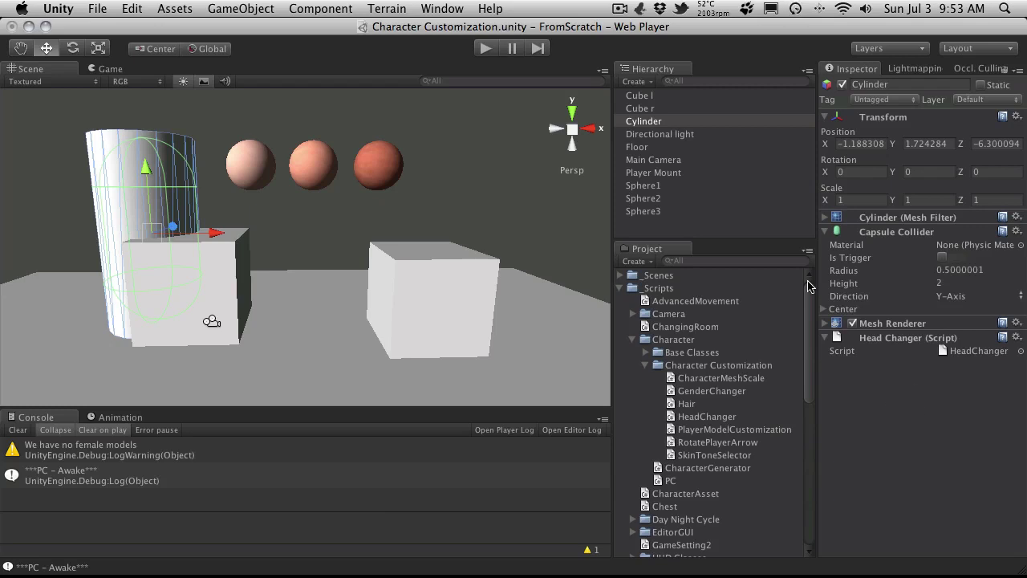
Play the scene, make the character wider and shorter, and turn it sideways.
{"action": "left_click", "coordinate": [487, 49]}
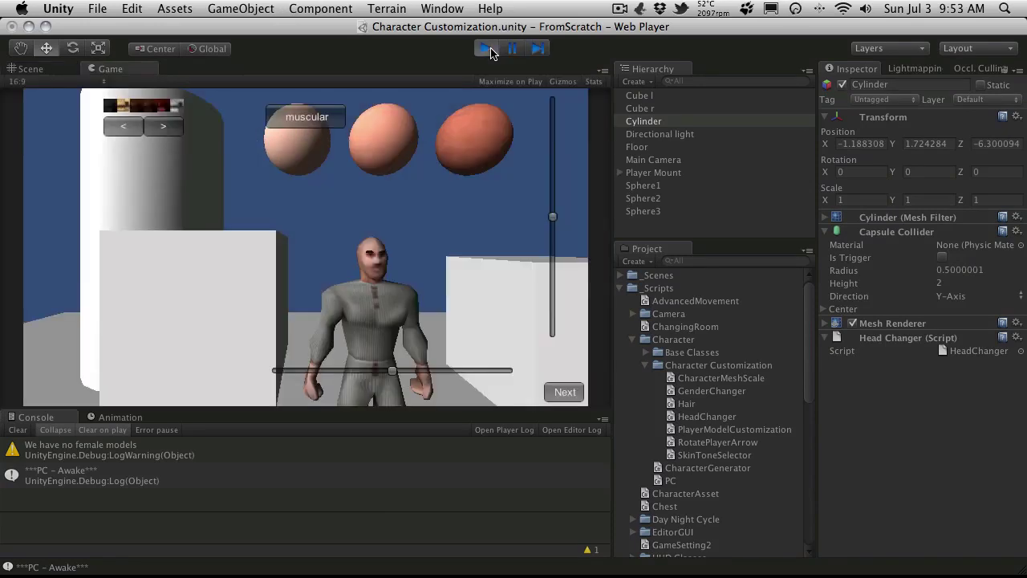
{"action": "left_click_drag", "start_coordinate": [393, 375], "coordinate": [434, 373]}
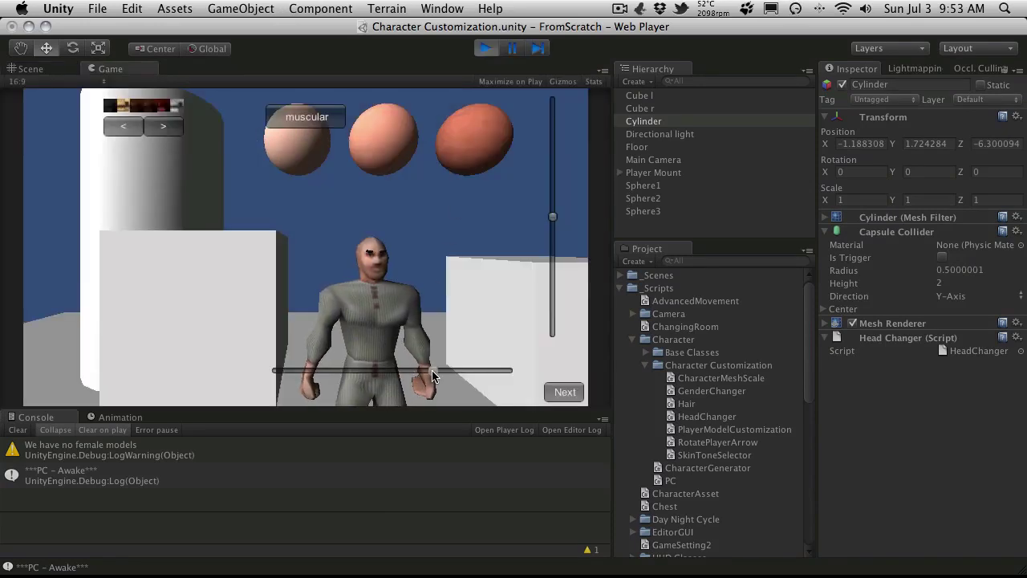
{"action": "left_click_drag", "start_coordinate": [552, 216], "coordinate": [552, 257]}
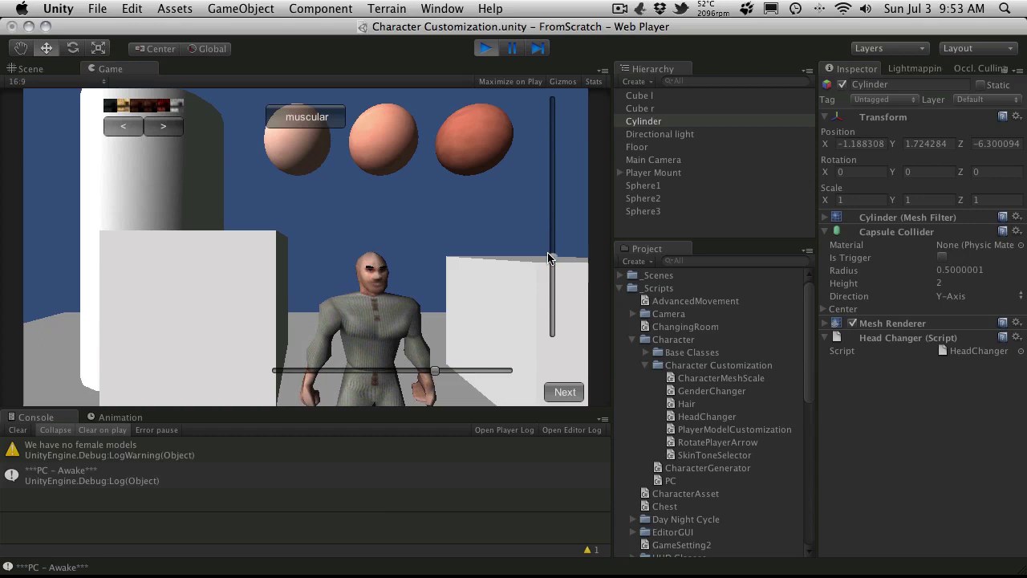
{"action": "left_click", "coordinate": [216, 307]}
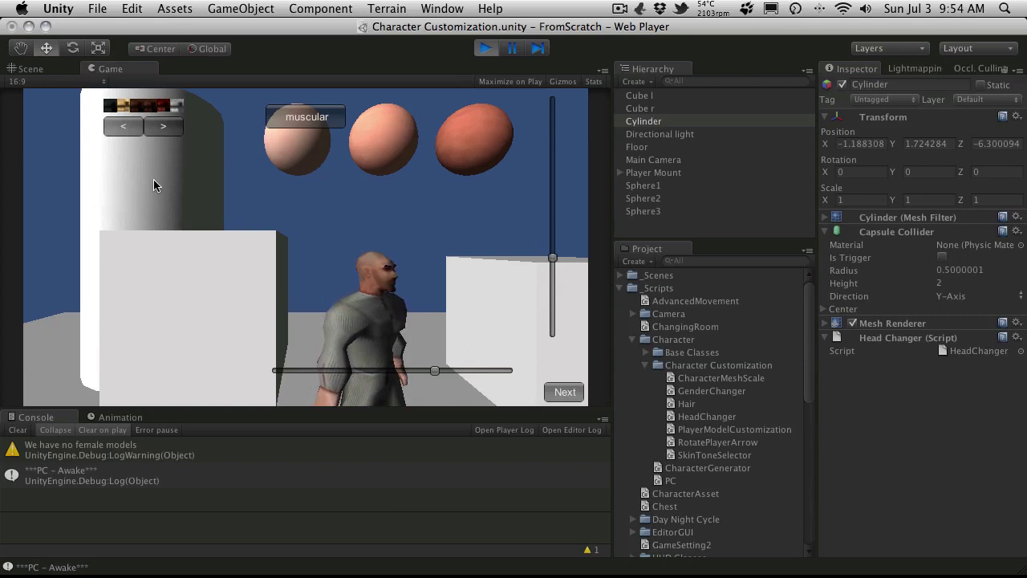
Click the cylinder to swap heads, switch to the muscular body, then stop playing.
{"action": "left_click", "coordinate": [153, 180]}
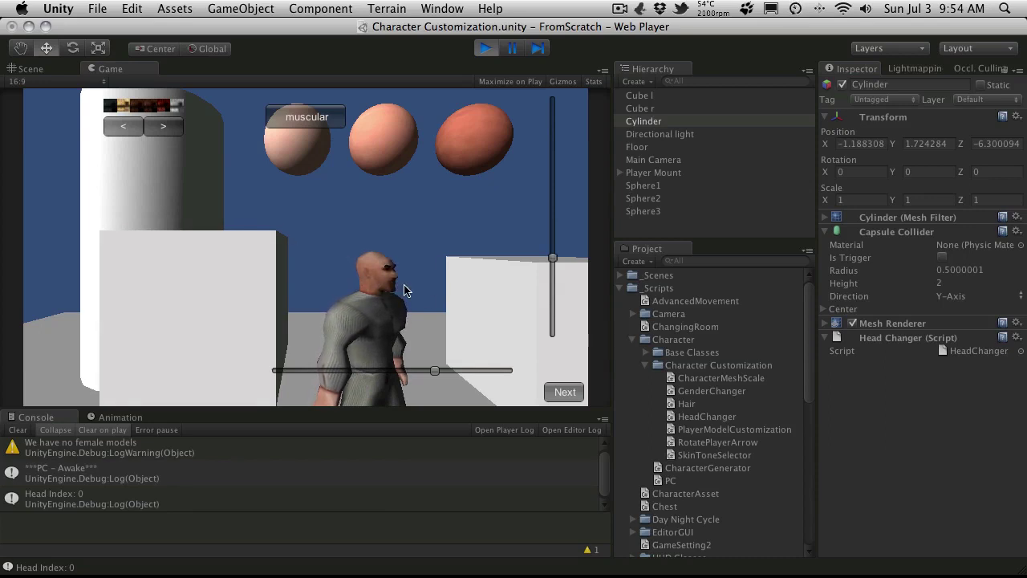
{"action": "left_click", "coordinate": [481, 340]}
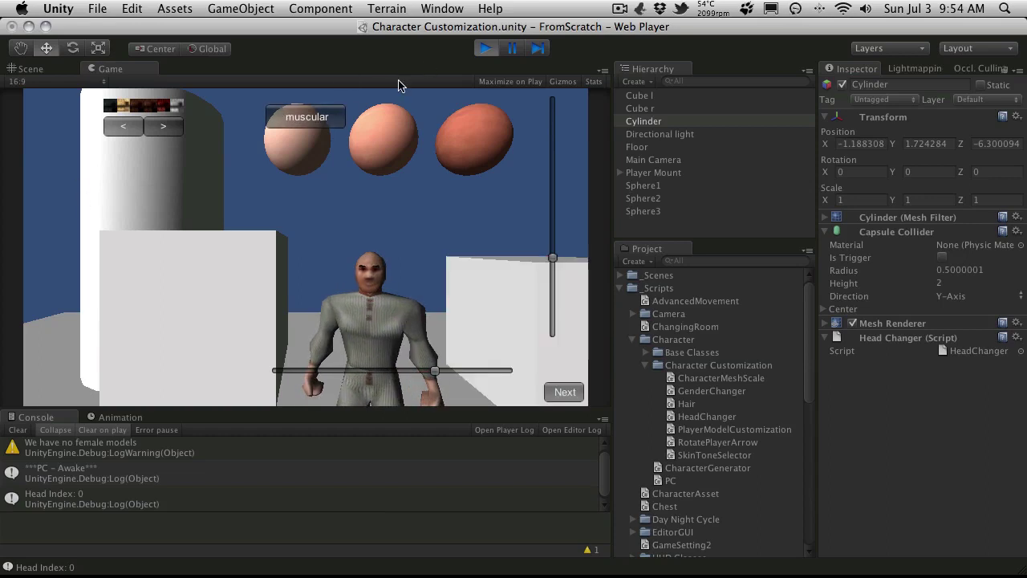
{"action": "left_click", "coordinate": [337, 117]}
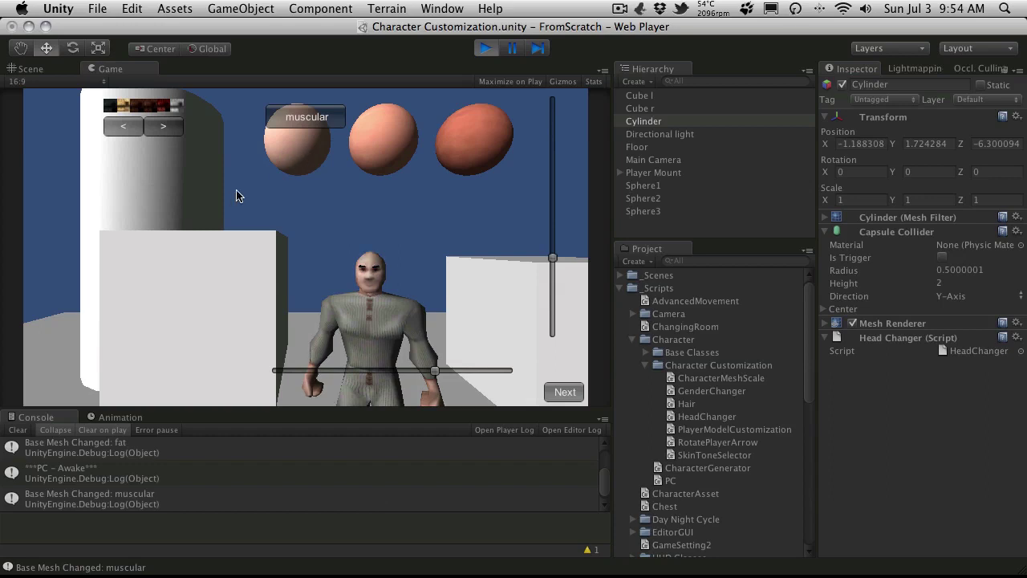
{"action": "left_click", "coordinate": [188, 197]}
{"action": "left_click", "coordinate": [486, 49]}
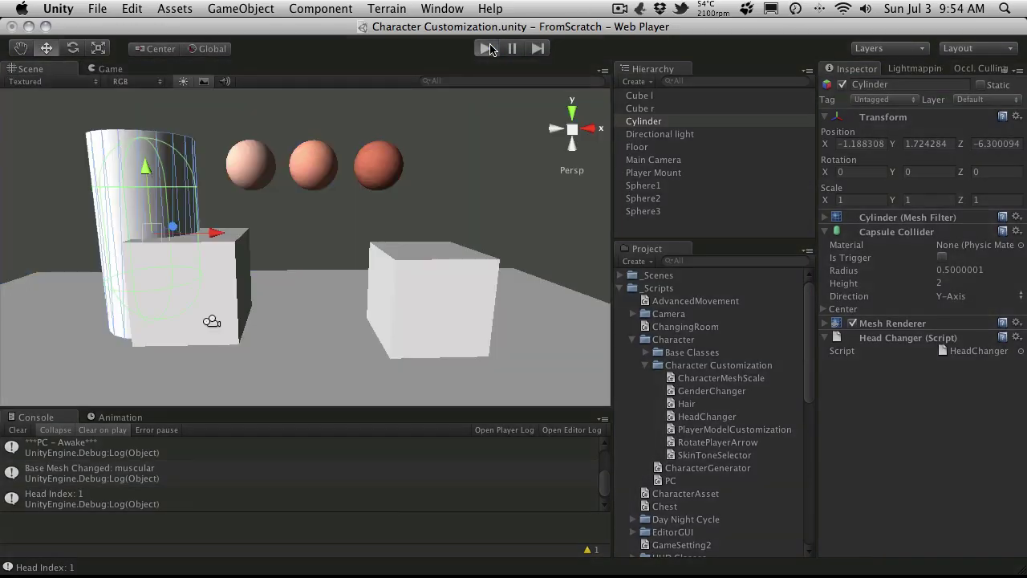
Replay with maximum muscle and height, and click the cylinder to log Head Index: 0.
{"action": "left_click", "coordinate": [488, 48]}
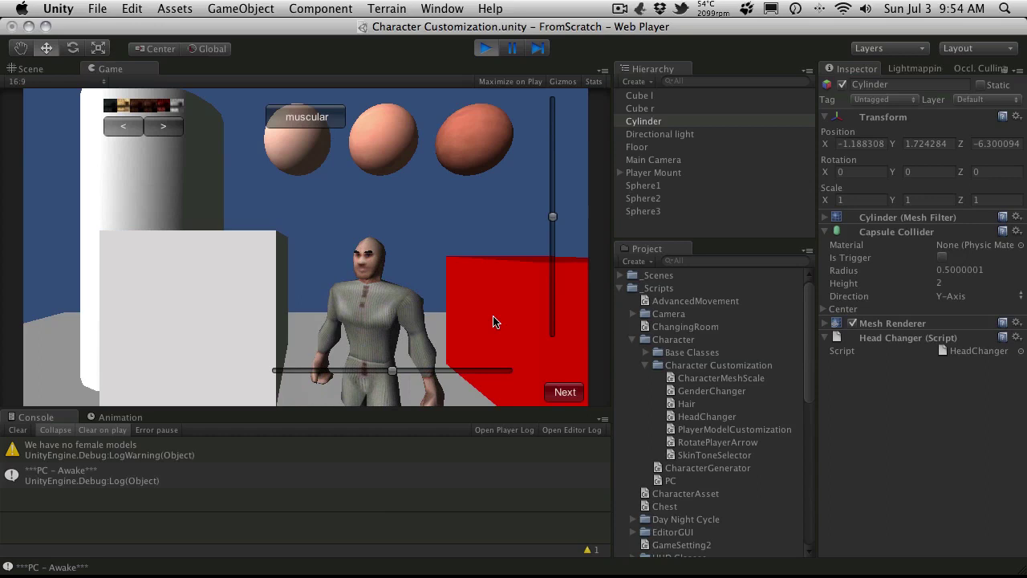
{"action": "left_click_drag", "start_coordinate": [393, 370], "coordinate": [643, 383]}
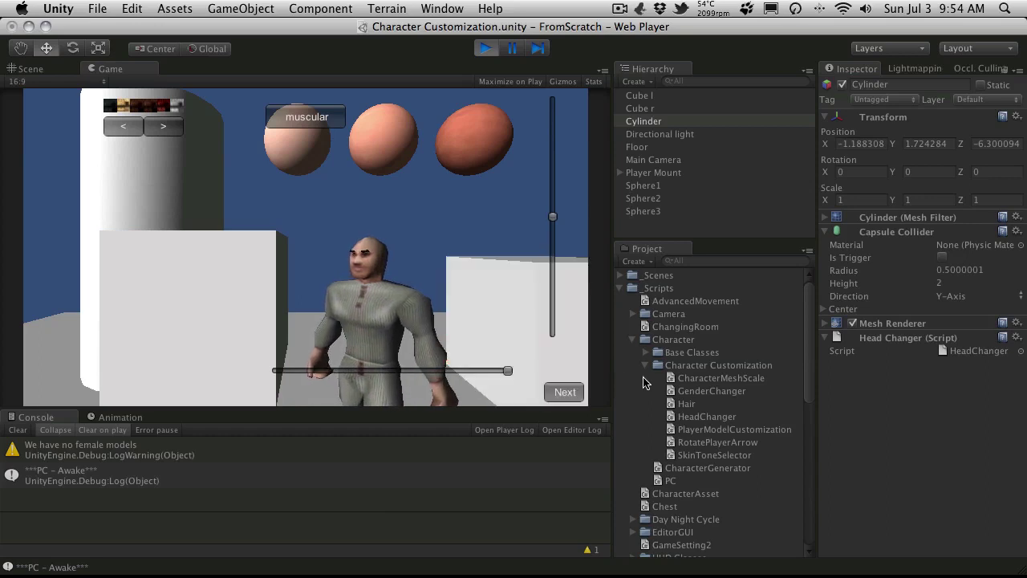
{"action": "left_click_drag", "start_coordinate": [552, 216], "coordinate": [566, 100]}
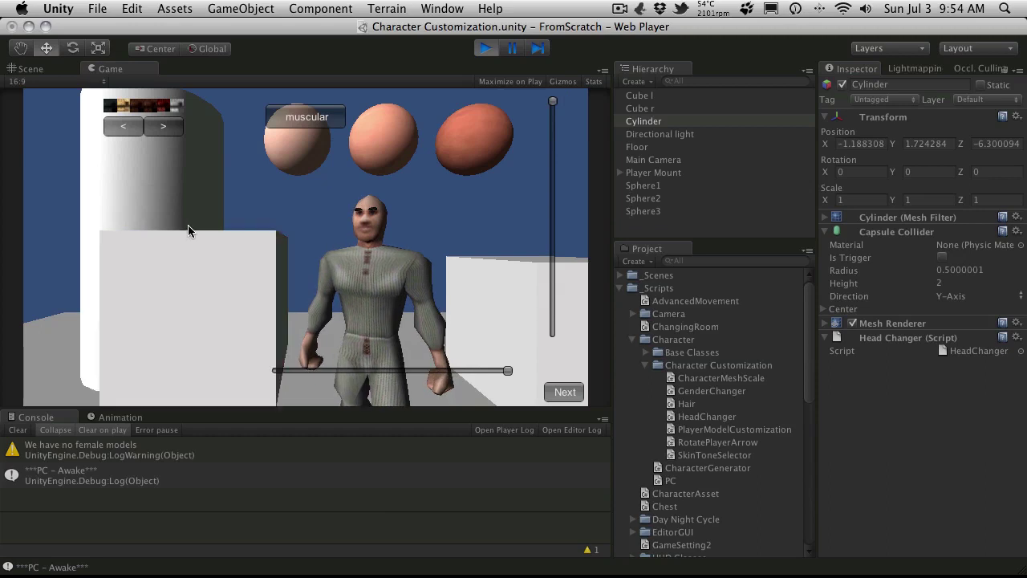
{"action": "left_click", "coordinate": [146, 178]}
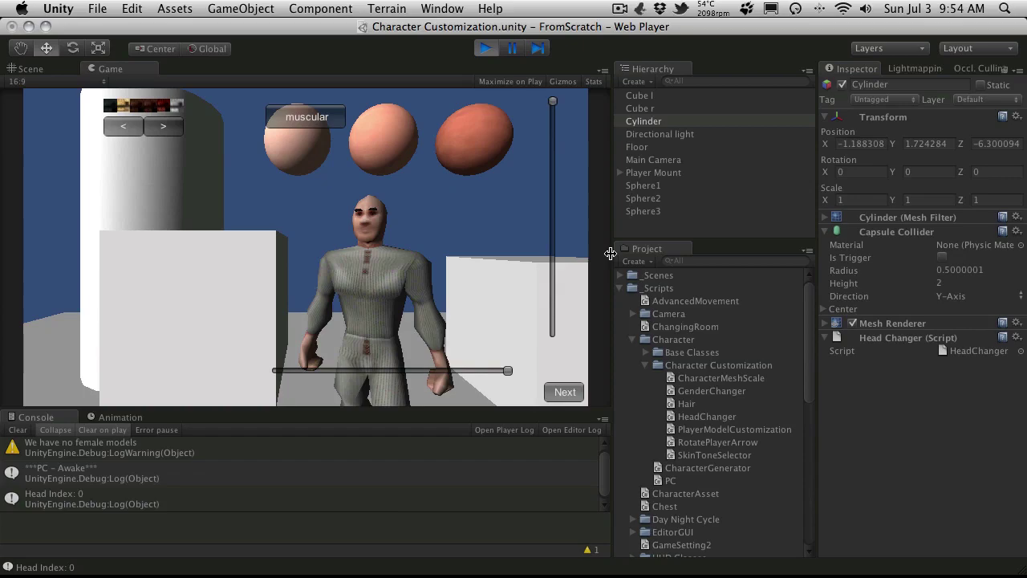
Review HeadChanger's 0–5 head-index cycling in MonoDevelop, then return to Unity.
{"action": "double_click", "coordinate": [726, 418]}
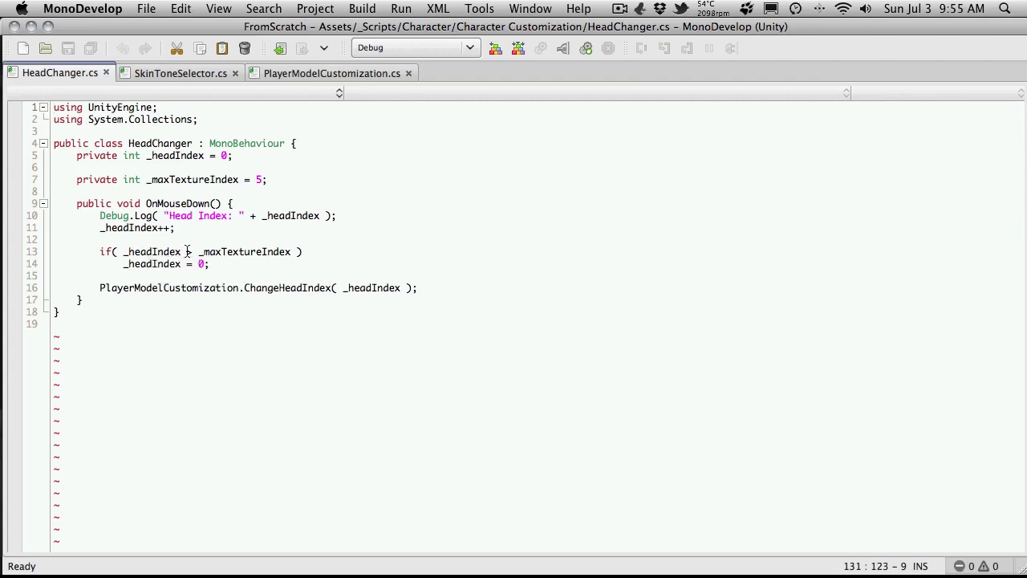
{"action": "key", "text": "super+Tab"}
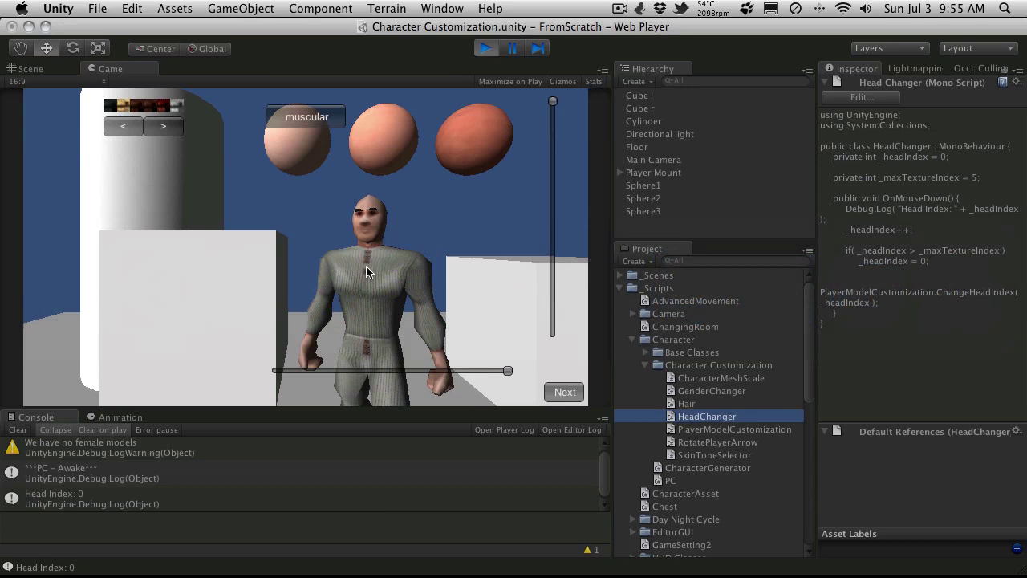
Stop the running scene to return to edit mode.
{"action": "left_click", "coordinate": [484, 48]}
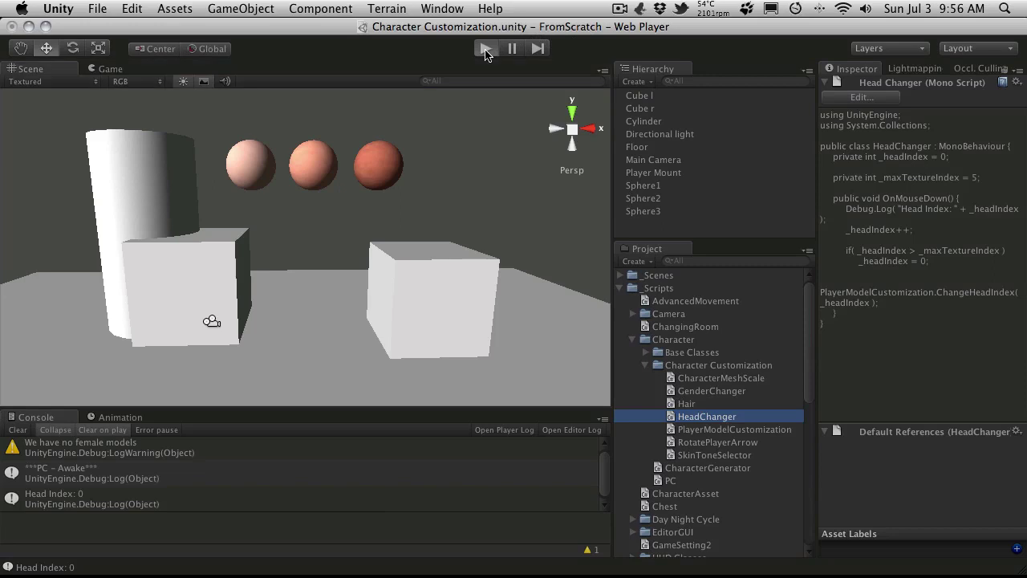
Play the scene, make the character broader and taller, turn it around, then stop.
{"action": "left_click", "coordinate": [486, 50]}
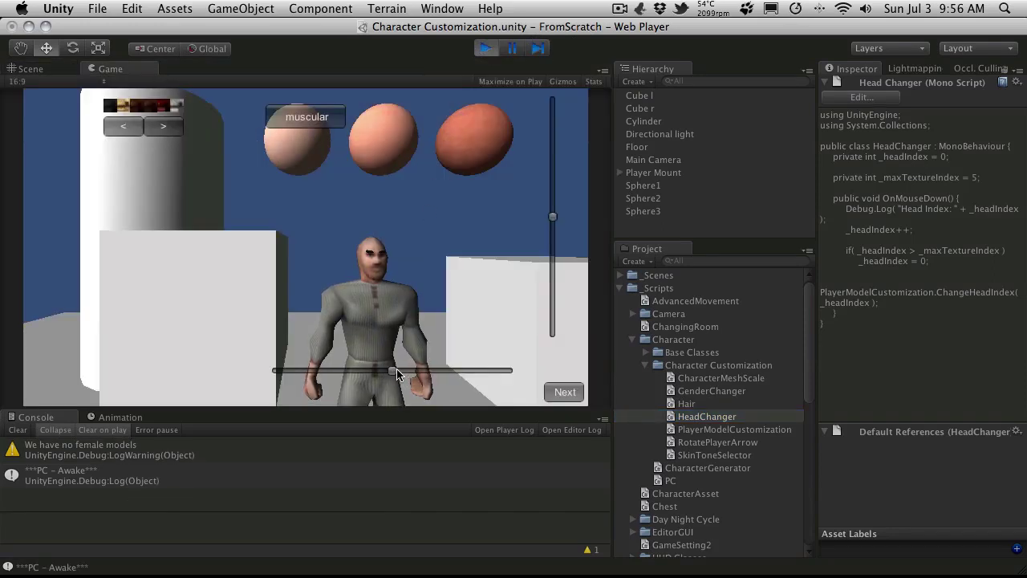
{"action": "left_click_drag", "start_coordinate": [393, 370], "coordinate": [508, 370]}
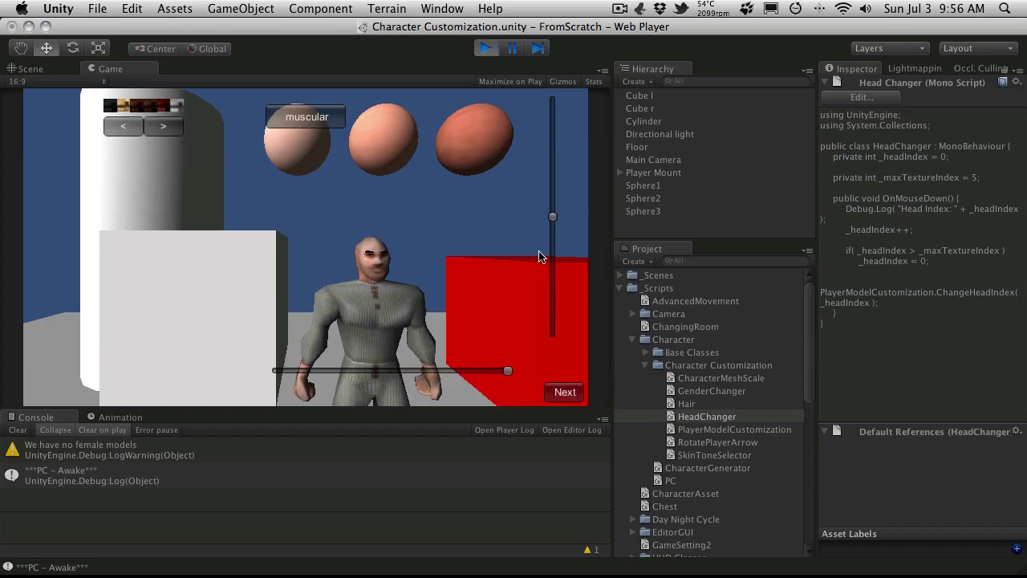
{"action": "left_click_drag", "start_coordinate": [552, 218], "coordinate": [566, 105]}
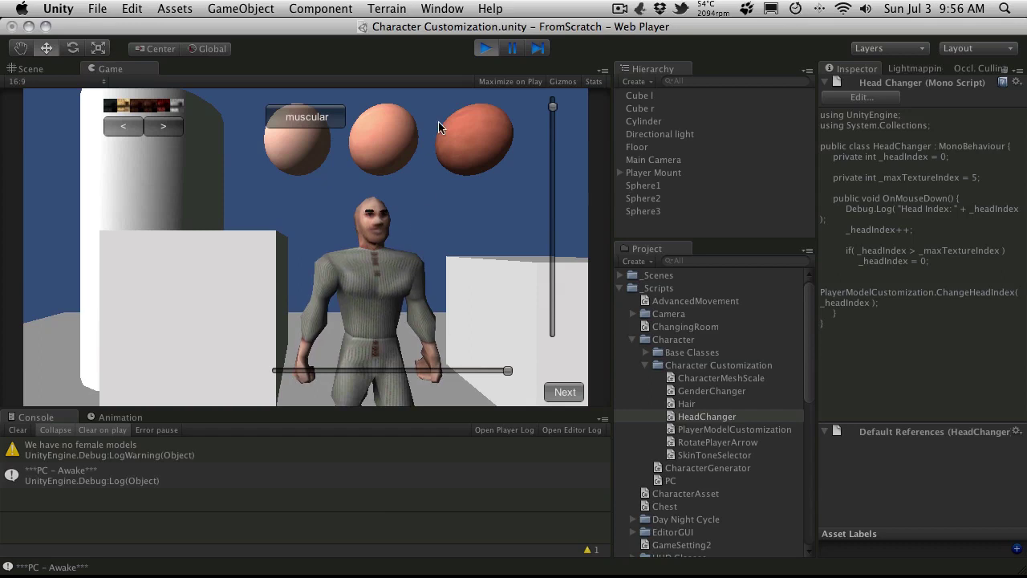
{"action": "left_click", "coordinate": [500, 302]}
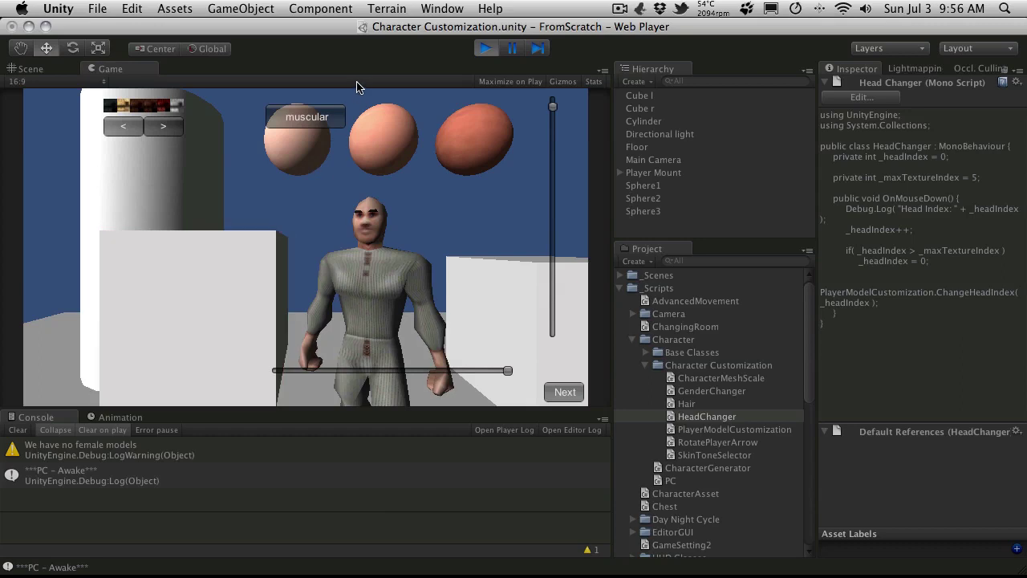
{"action": "left_click", "coordinate": [484, 49]}
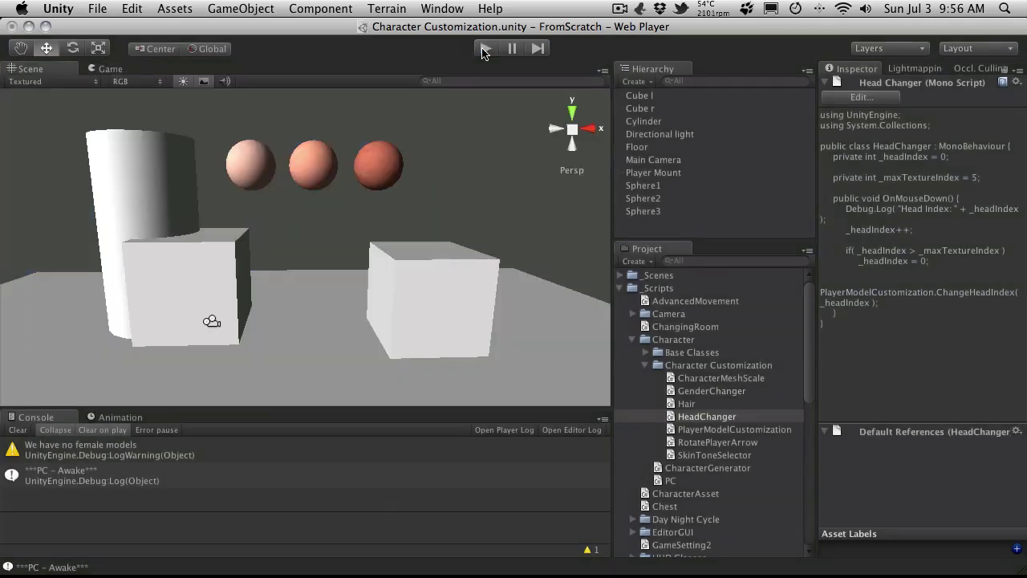